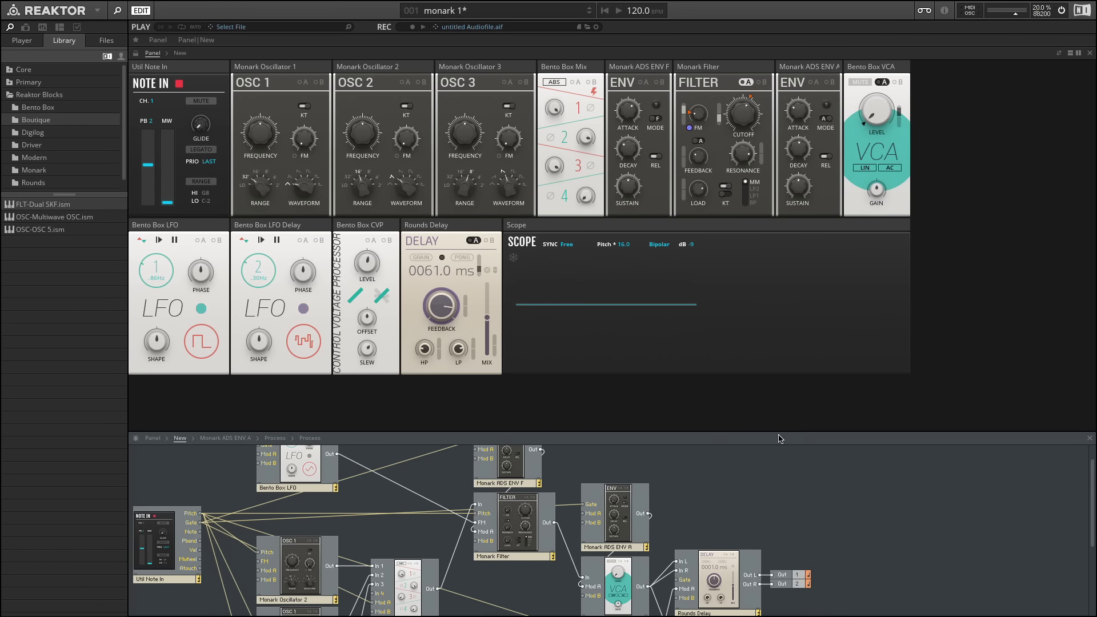
- Enlarge the structure view to show the full wiring, including the Scope
{"action": "left_click_drag", "start_coordinate": [778, 433], "coordinate": [770, 287]}
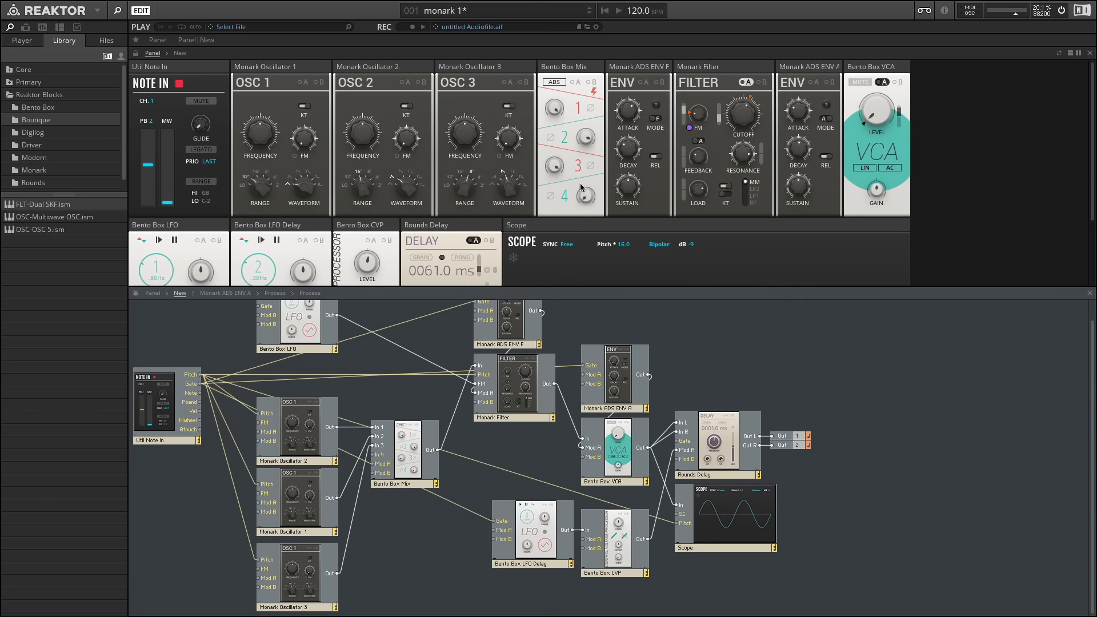
- Let the structure view fill the workspace and inspect the Note In and three oscillators' connections
{"action": "left_click", "coordinate": [1089, 52]}
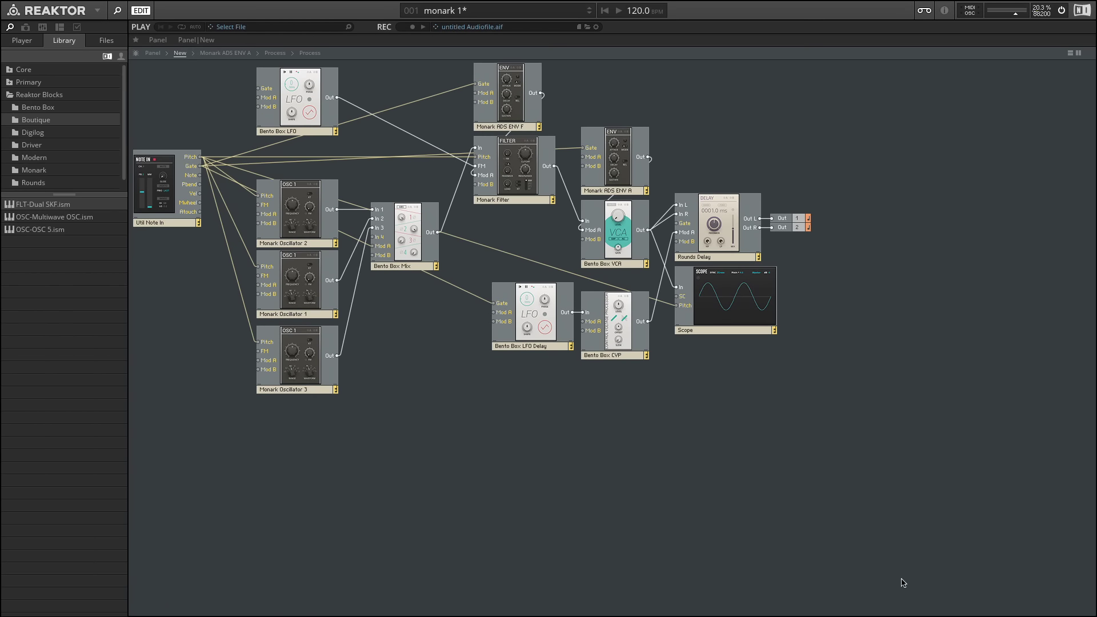
{"action": "left_click", "coordinate": [170, 201]}
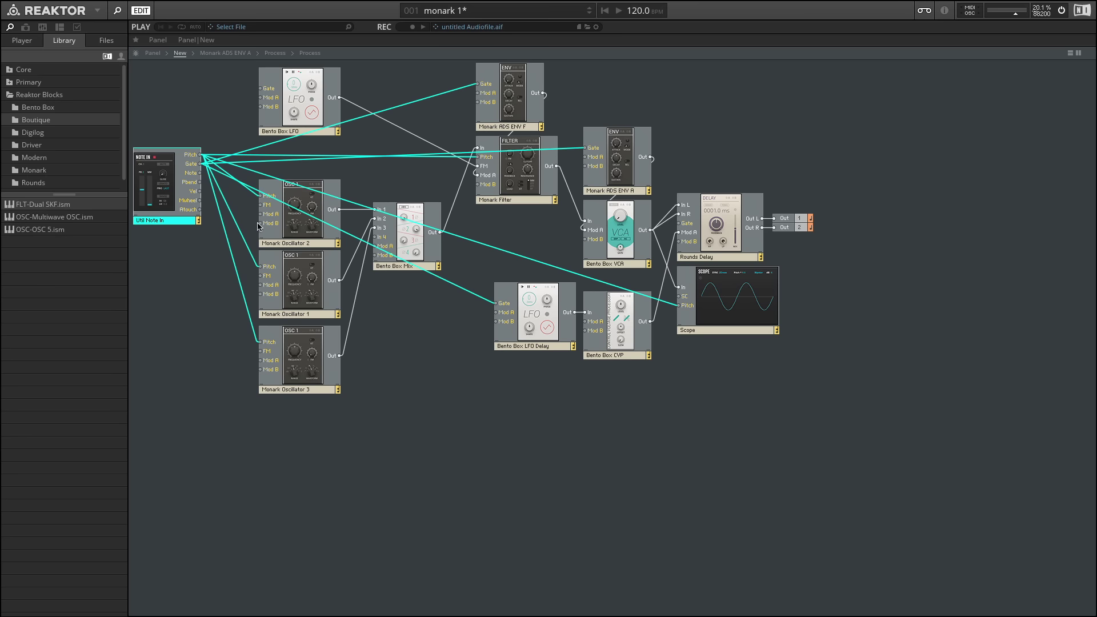
{"action": "left_click", "coordinate": [283, 234]}
{"action": "left_click", "coordinate": [295, 285]}
{"action": "left_click", "coordinate": [298, 353]}
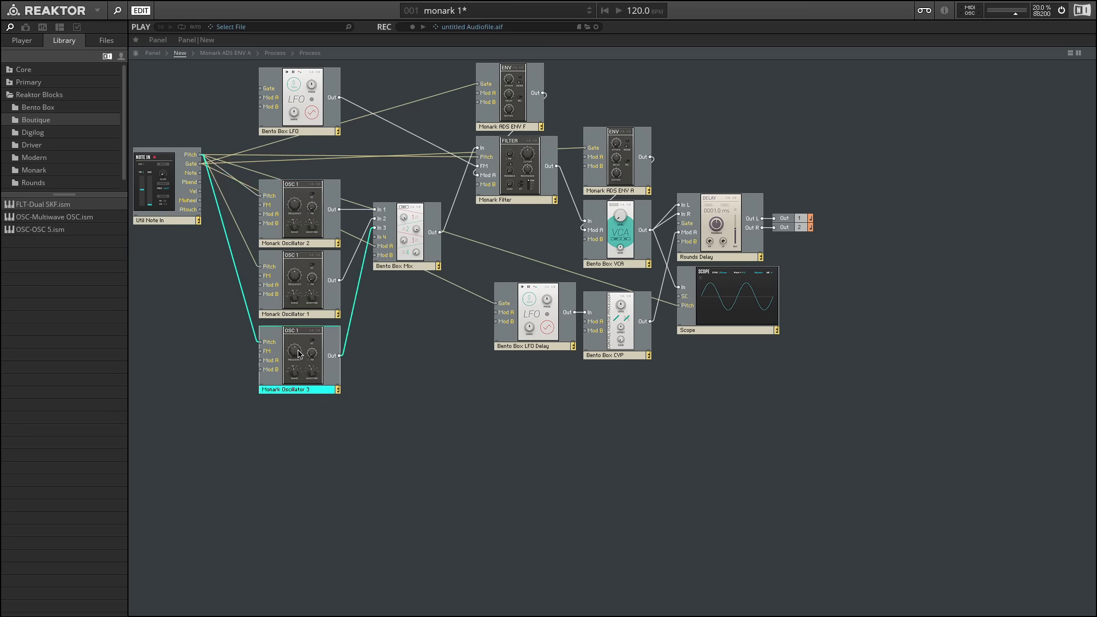
- Inspect the wiring of the Bento Box Mix, Monark Filter, filter envelope and LFO
{"action": "left_click", "coordinate": [410, 231]}
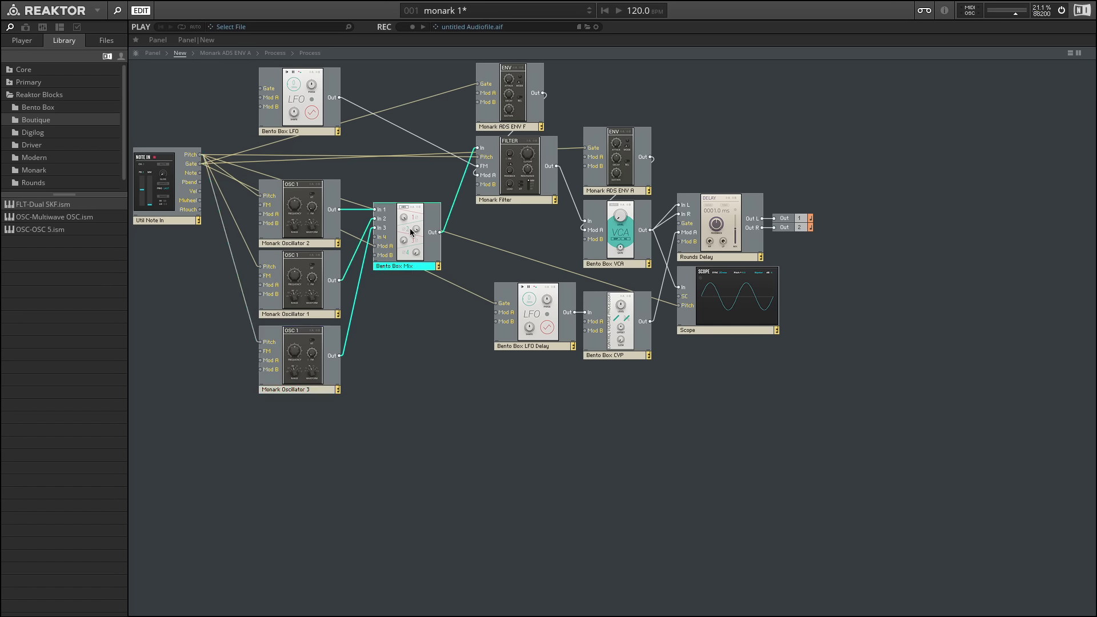
{"action": "left_click", "coordinate": [526, 183]}
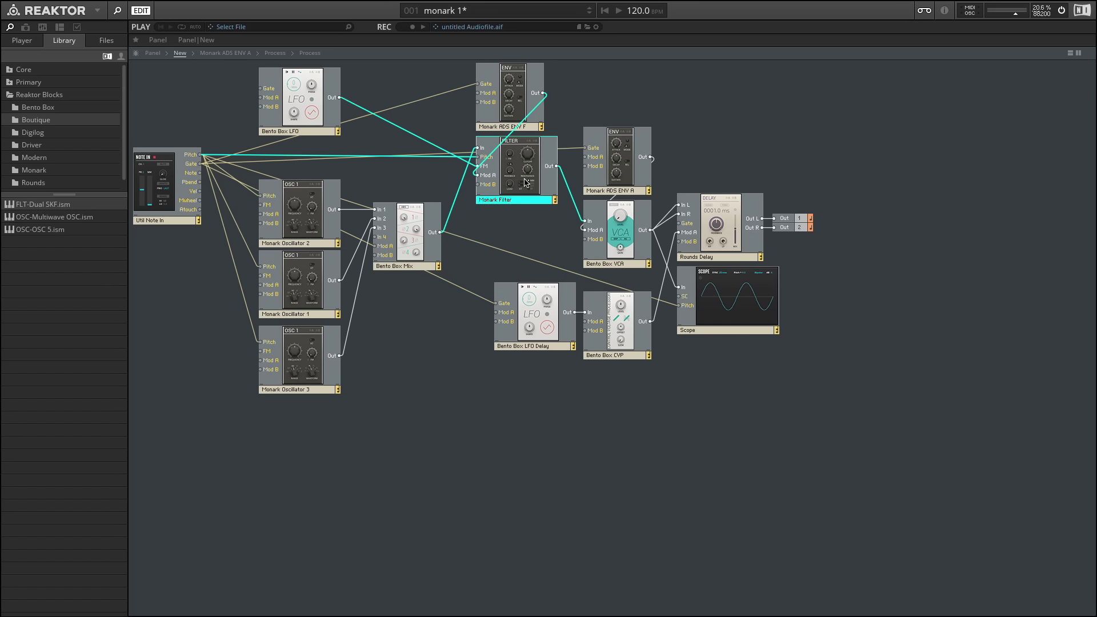
{"action": "left_click", "coordinate": [507, 89]}
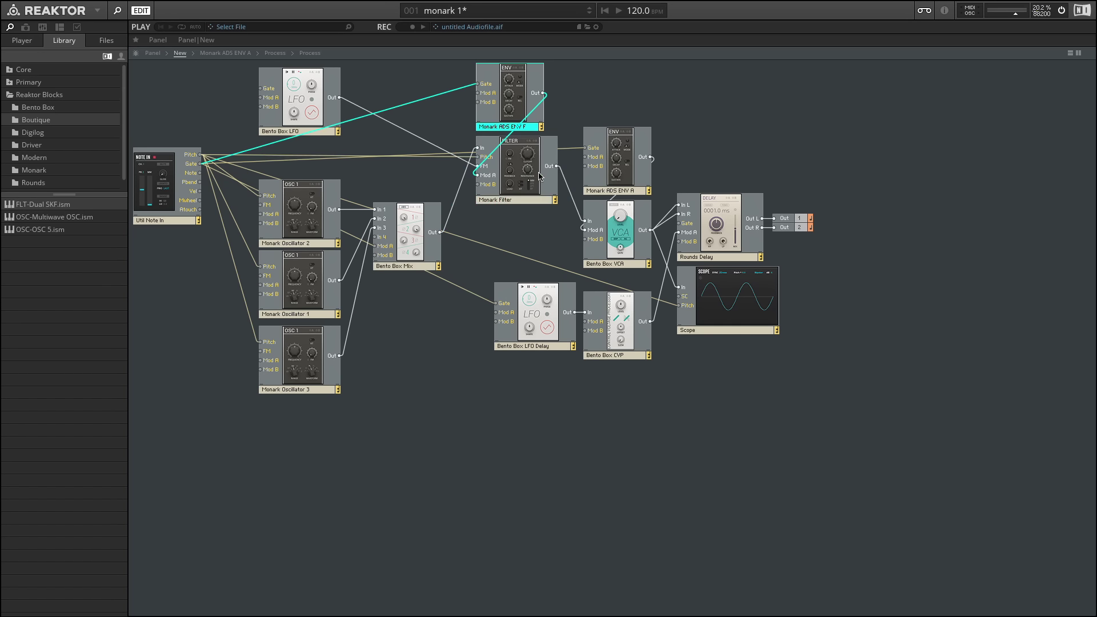
{"action": "left_click", "coordinate": [293, 101]}
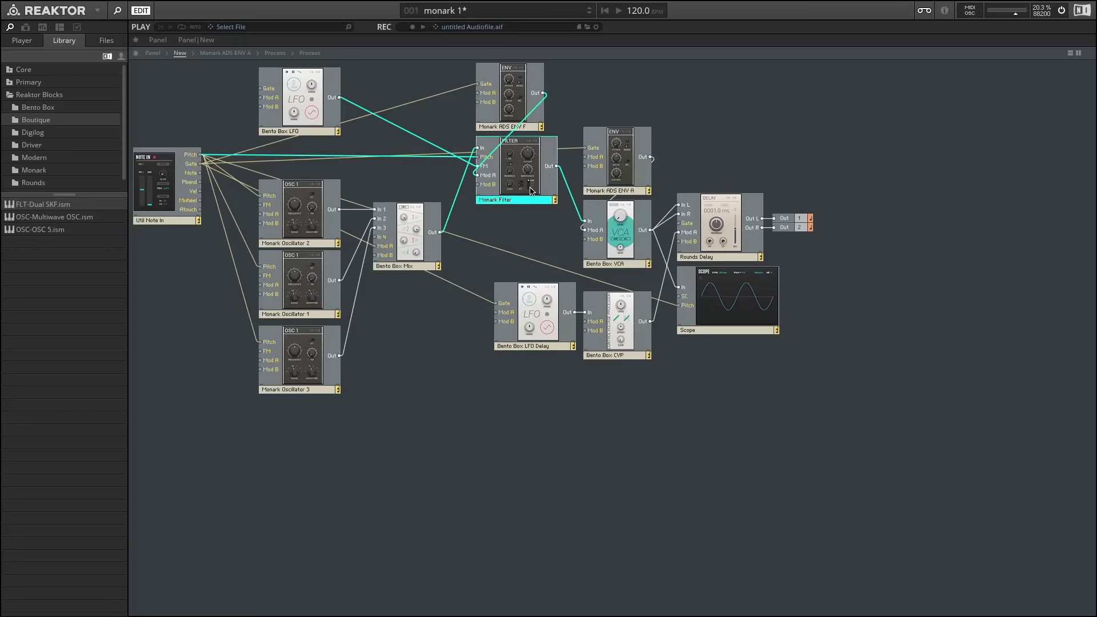
{"action": "left_click", "coordinate": [634, 236]}
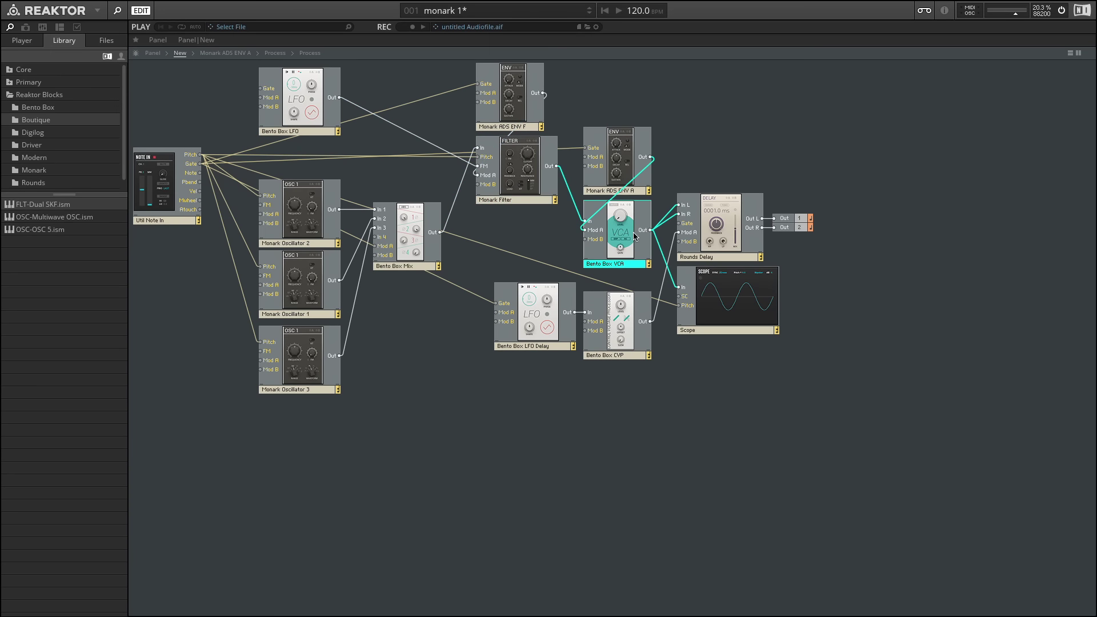
{"action": "left_click", "coordinate": [618, 135]}
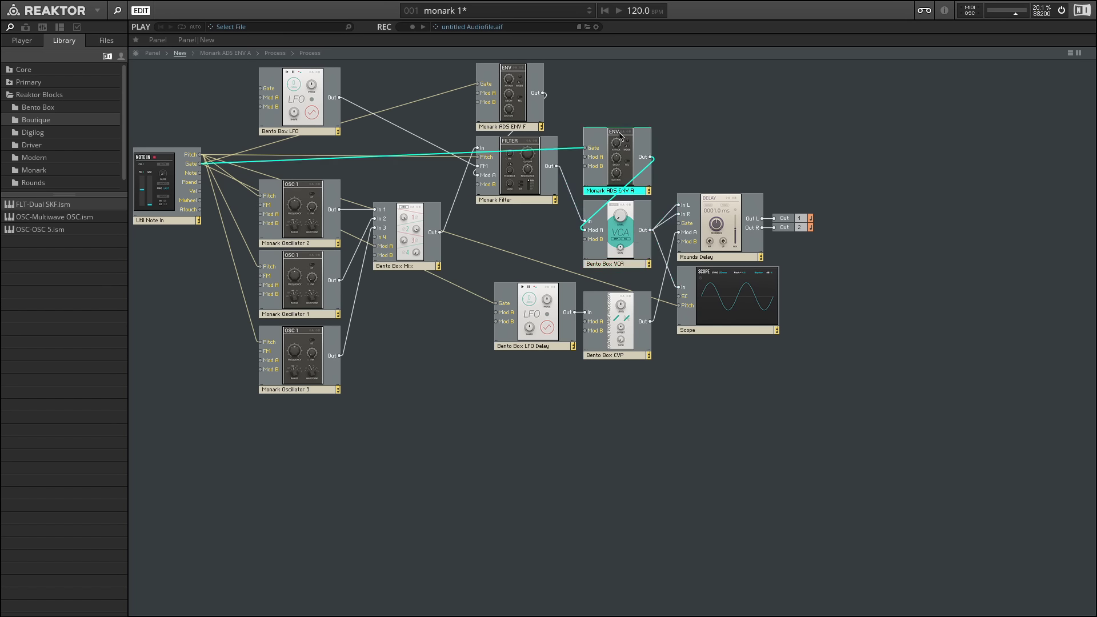
{"action": "left_click", "coordinate": [726, 234]}
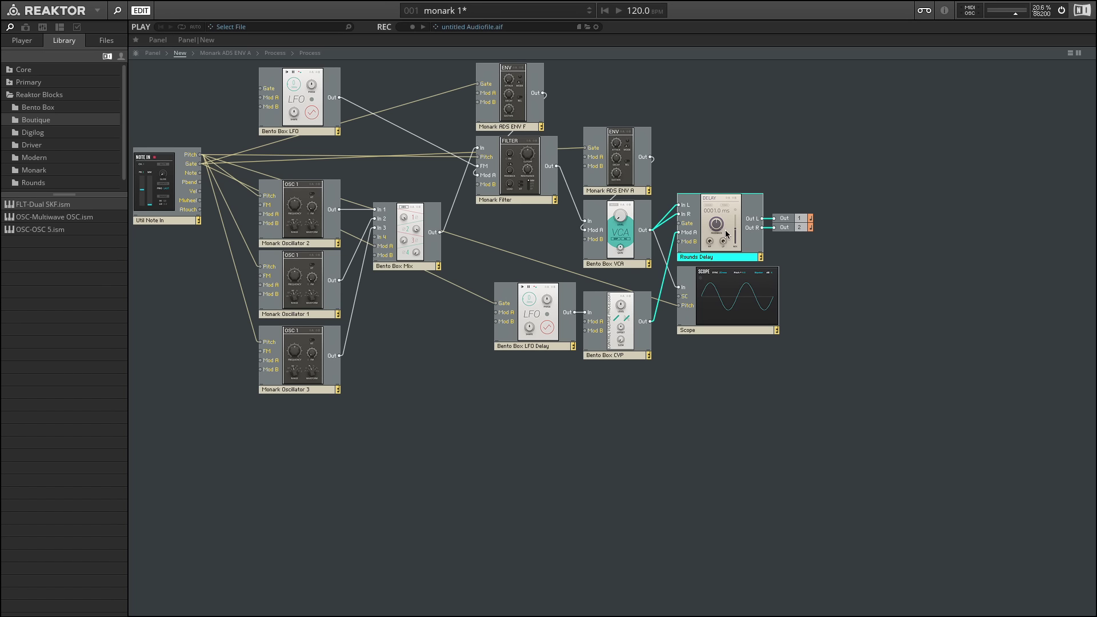
{"action": "left_click", "coordinate": [525, 313]}
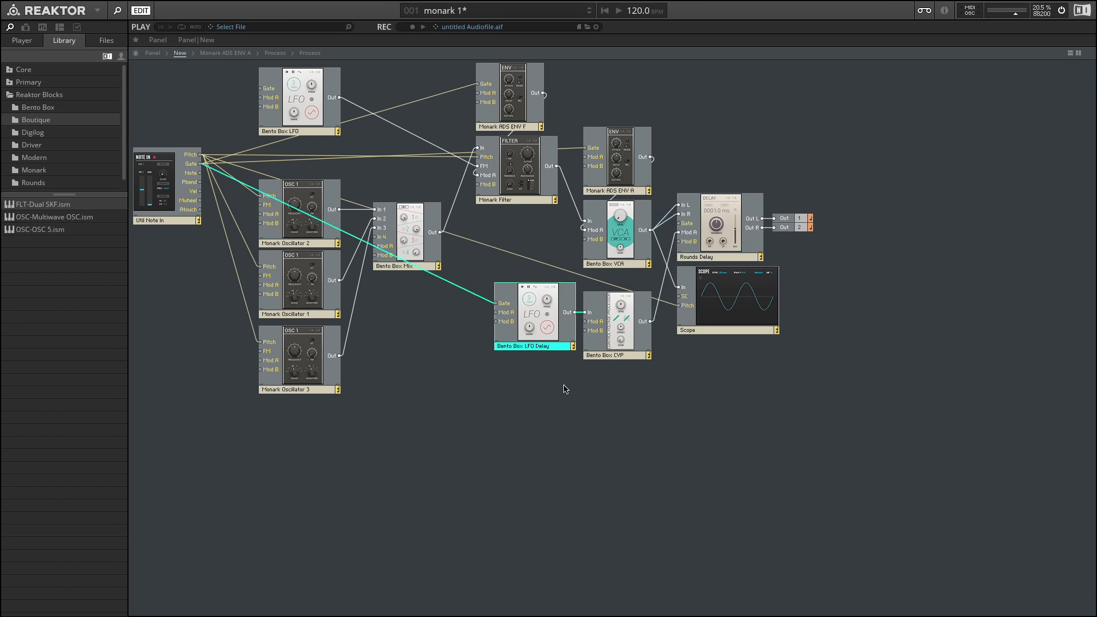
{"action": "left_click", "coordinate": [620, 343]}
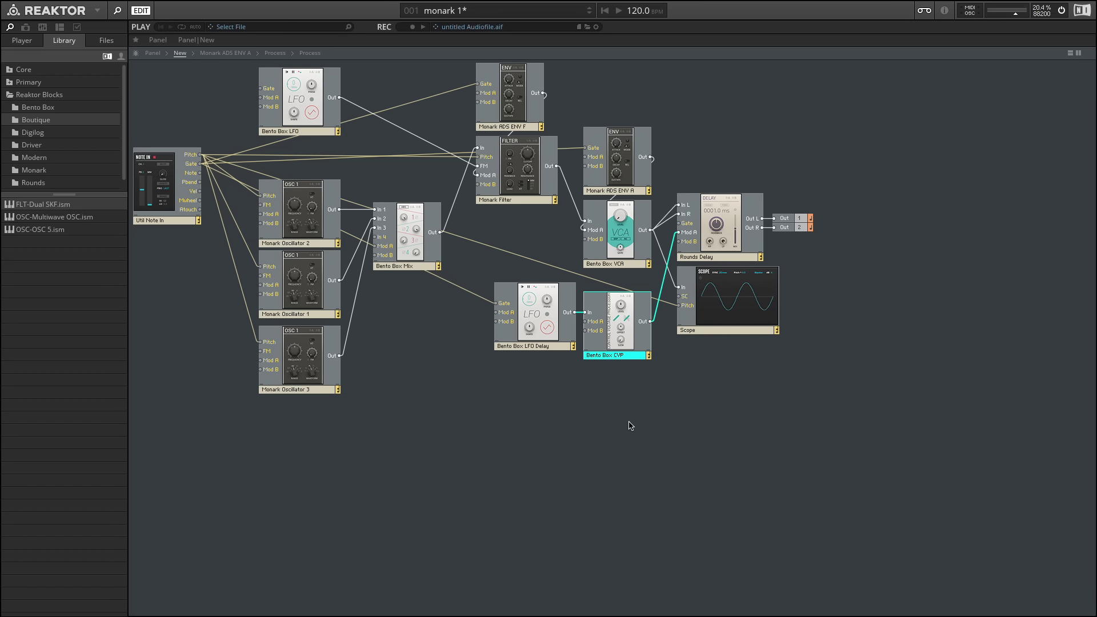
{"action": "left_click", "coordinate": [719, 310]}
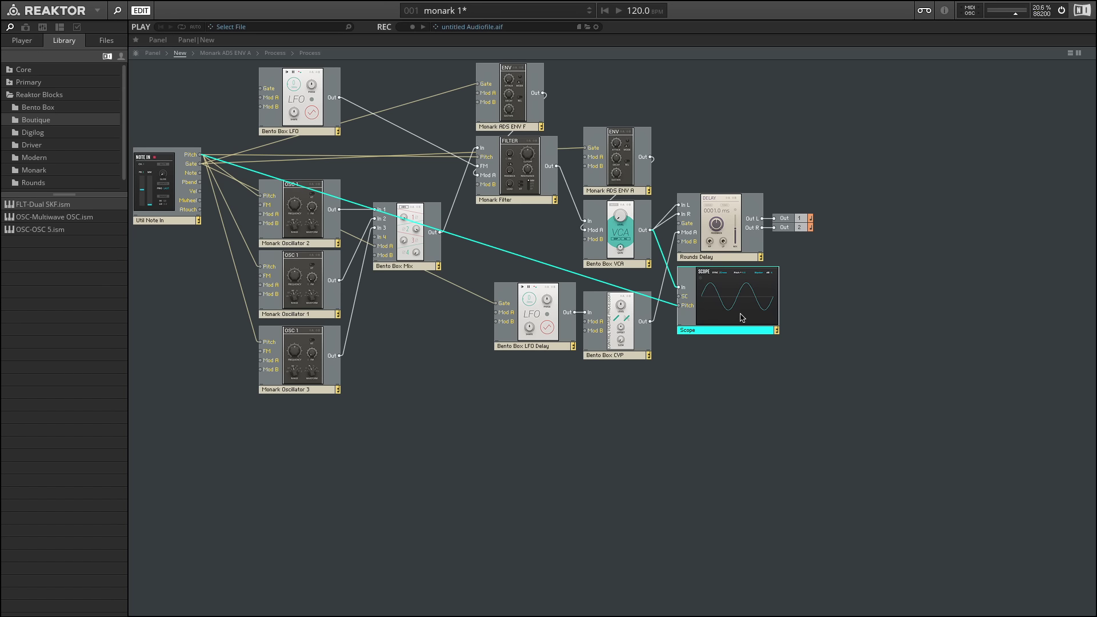
- Return from the structure wiring to the monark 1 panel view with all front panels
{"action": "left_click", "coordinate": [152, 53]}
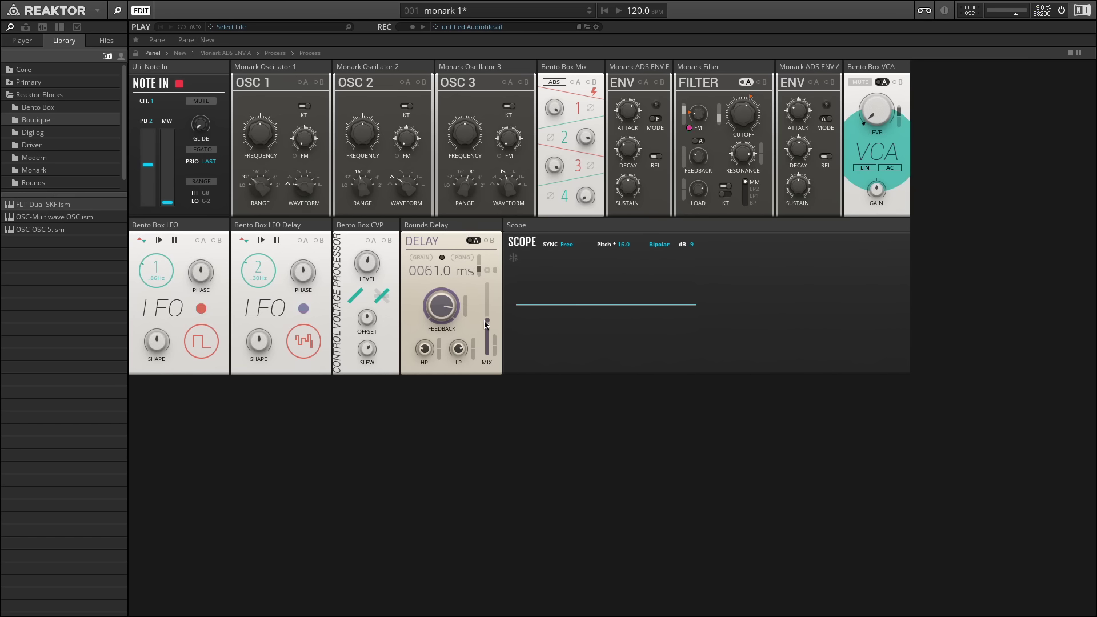
- Turn the Rounds Delay MIX slider all the way down to its minimum
{"action": "left_click_drag", "start_coordinate": [486, 321], "coordinate": [492, 451]}
- Turn the OSC 3 WAVEFORM knob to select a different waveform
{"action": "left_click_drag", "start_coordinate": [504, 203], "coordinate": [508, 190]}
{"action": "left_click_drag", "start_coordinate": [506, 182], "coordinate": [506, 198]}
- Turn off keyboard tracking on OSC 1 and 2, and detune OSC 3 up and OSC 2 down
{"action": "left_click", "coordinate": [407, 106]}
{"action": "left_click", "coordinate": [304, 105]}
{"action": "left_click_drag", "start_coordinate": [463, 135], "coordinate": [470, 100]}
{"action": "left_click_drag", "start_coordinate": [365, 137], "coordinate": [280, 165]}
- Set the oscillator RANGE knobs to 16', 8' and 16'
{"action": "mouse_move", "coordinate": [261, 185]}
{"action": "left_mouse_down"}
{"action": "mouse_move", "coordinate": [279, 209]}
{"action": "mouse_move", "coordinate": [262, 175]}
{"action": "left_mouse_up"}
{"action": "left_click_drag", "start_coordinate": [363, 194], "coordinate": [364, 185]}
{"action": "left_click_drag", "start_coordinate": [470, 193], "coordinate": [463, 208]}
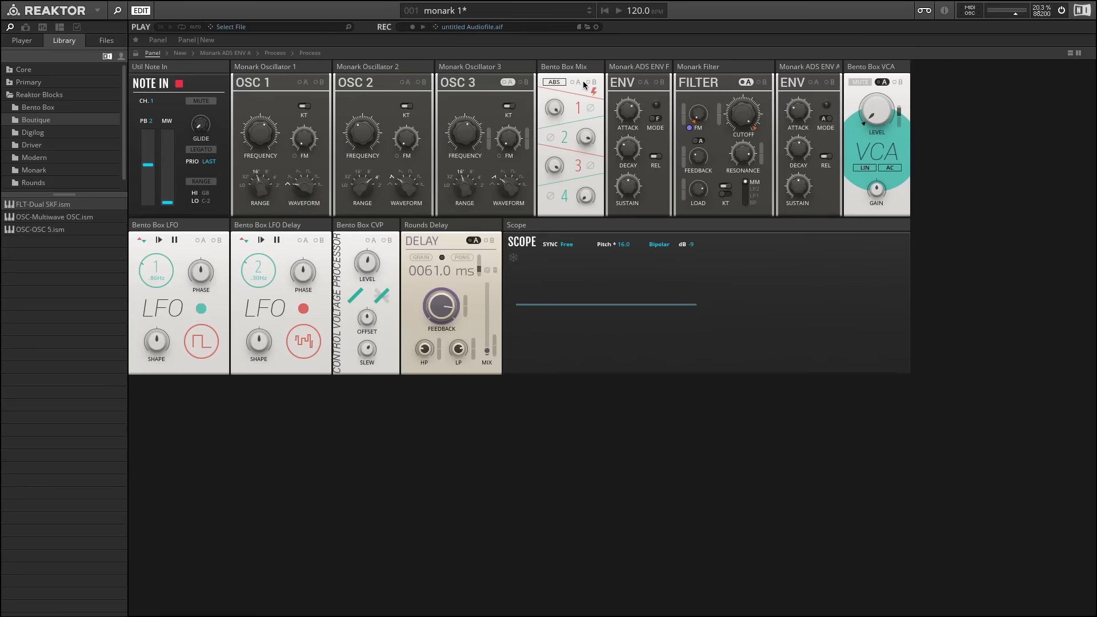
- Set Mix channel 1 to about 89.4 with inverted phase, and toggle the mix between ABS and REL
{"action": "left_click_drag", "start_coordinate": [554, 114], "coordinate": [584, 154]}
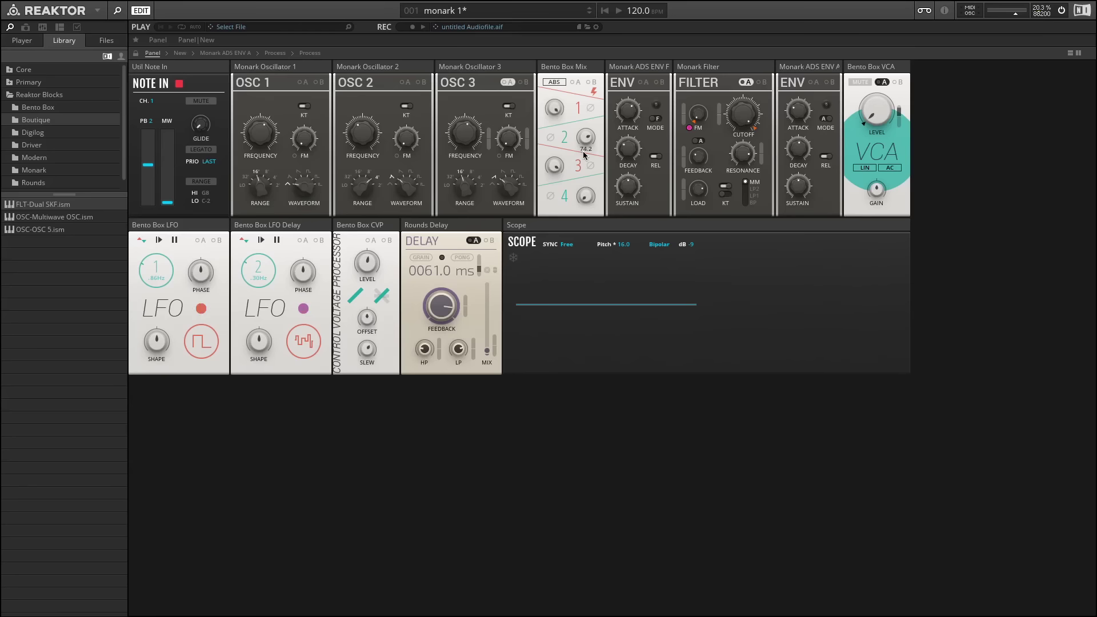
{"action": "left_click", "coordinate": [590, 109]}
{"action": "left_click", "coordinate": [553, 81]}
{"action": "left_click", "coordinate": [558, 83]}
{"action": "mouse_move", "coordinate": [558, 109]}
{"action": "left_click", "coordinate": [559, 83]}
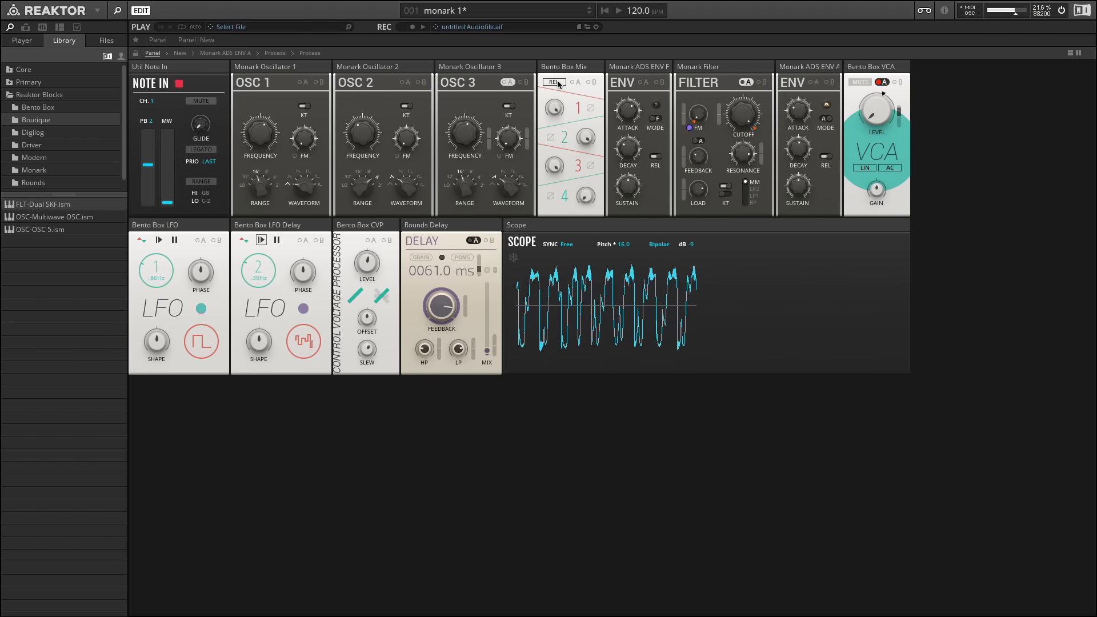